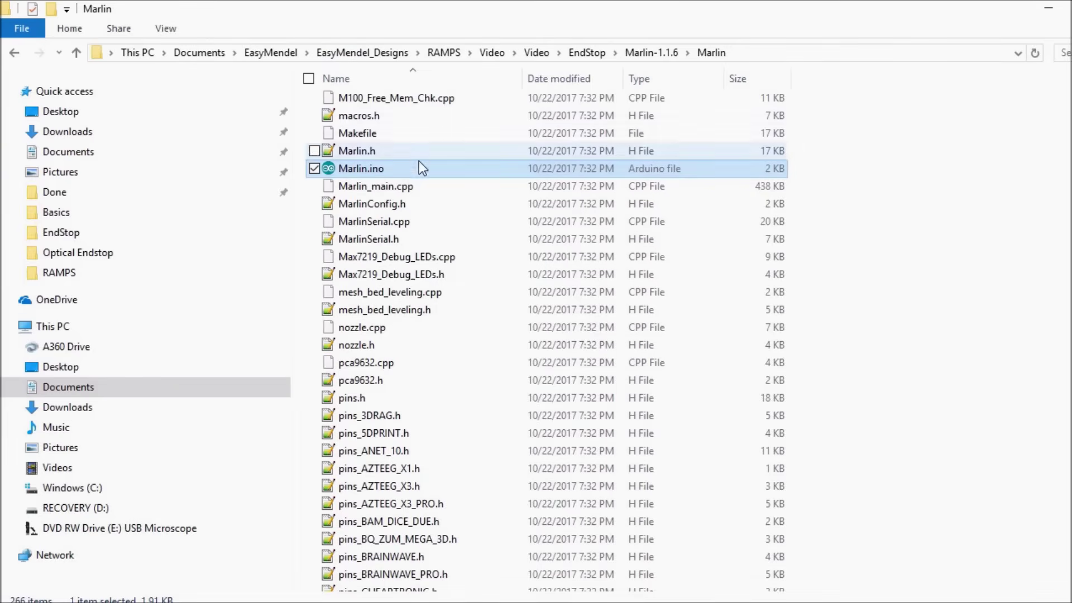
# - Open Marlin.ino from File Explorer so the Marlin sketch loads in Arduino IDE
pyautogui.moveTo(360, 169)
pyautogui.doubleClick(419, 169)
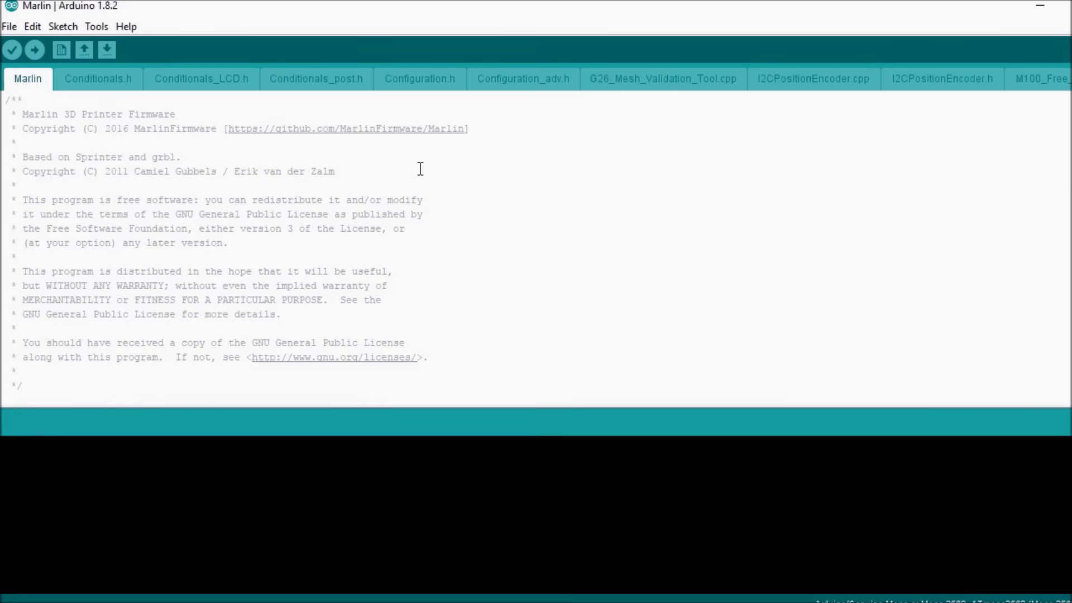
# - In Configuration.h, go to DEFAULT_AXIS_STEPS_PER_UNIT { 80, 80, 4000, 500 } and highlight it
pyautogui.click(422, 78)
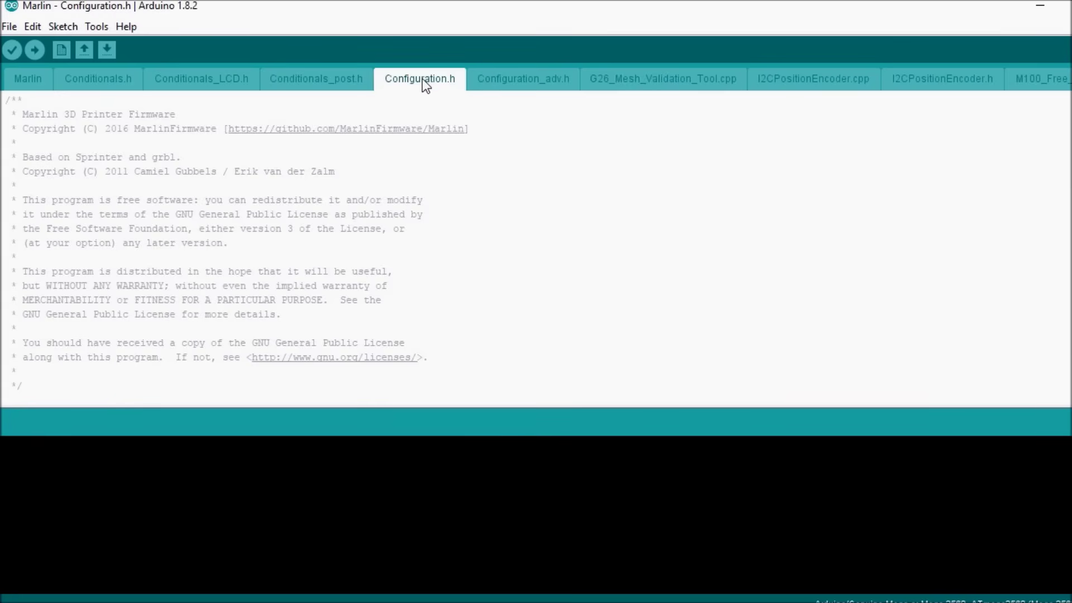
pyautogui.click(457, 212)
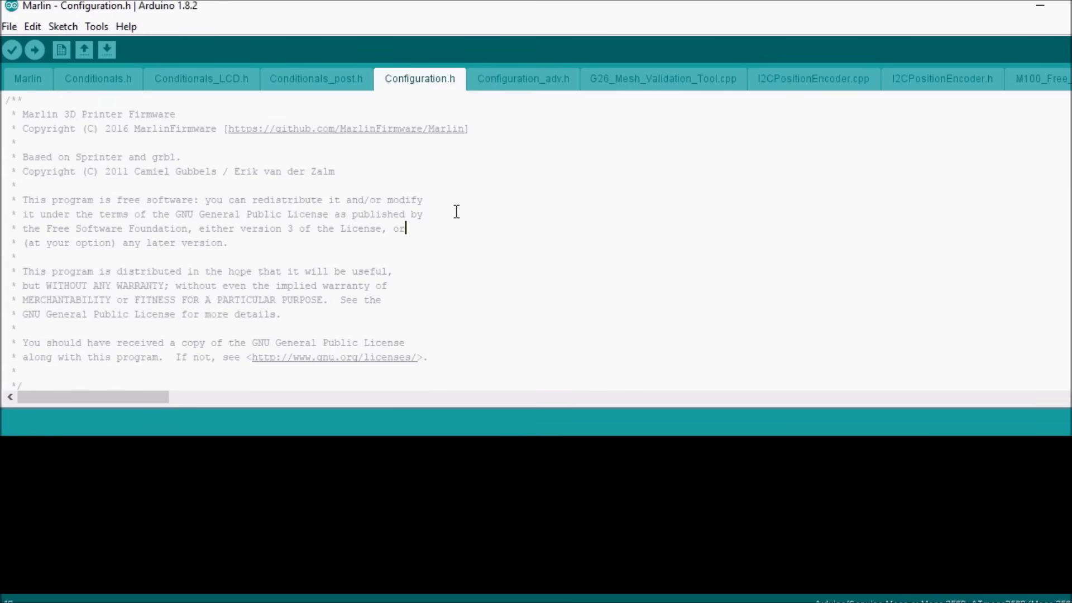
pyautogui.press('Down')
pyautogui.press('Down')
pyautogui.press('Down')
pyautogui.press('Down')
pyautogui.press('Down')
pyautogui.press('Down')
pyautogui.press('Down')
pyautogui.press('Down')
pyautogui.press('Down')
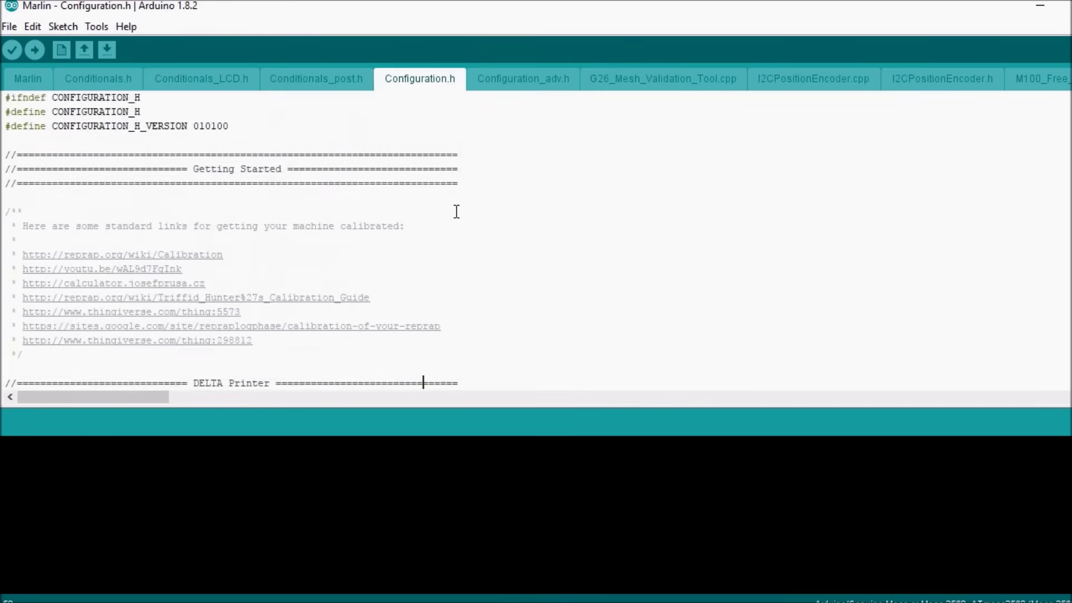
pyautogui.press('Down')
pyautogui.press('Down')
pyautogui.press('Down')
pyautogui.press('Down')
pyautogui.press('Down')
pyautogui.press('Down')
pyautogui.press('Down')
pyautogui.press('Down')
pyautogui.press('Down')
pyautogui.press('Down')
pyautogui.press('Down')
pyautogui.press('Down')
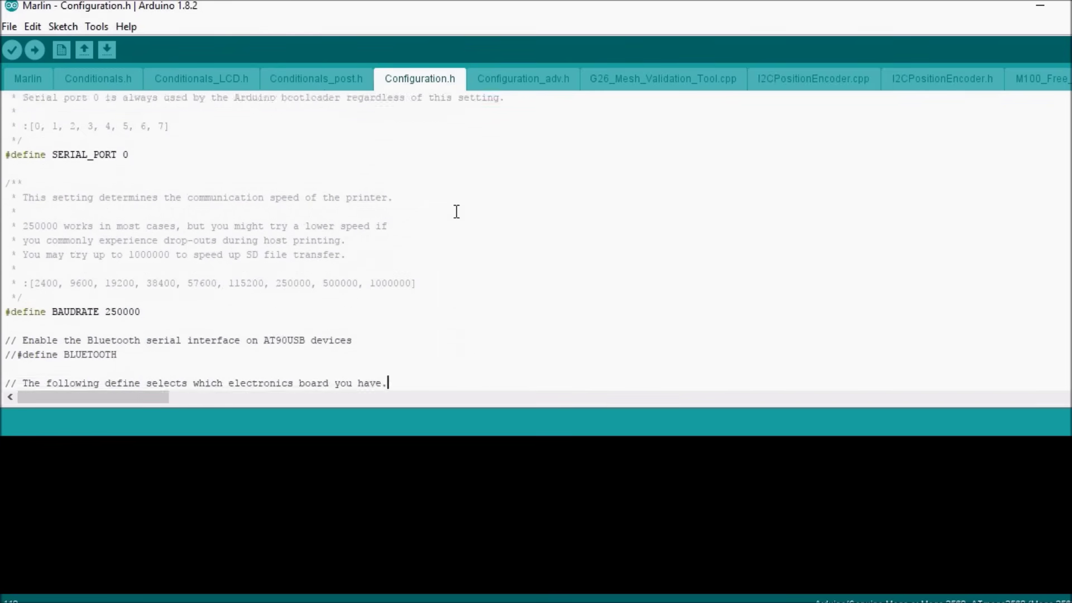
pyautogui.press('Down')
pyautogui.press('Down')
pyautogui.press('Down')
pyautogui.press('Down')
pyautogui.press('Down')
pyautogui.press('Down')
pyautogui.press('Down')
pyautogui.press('Down')
pyautogui.press('Down')
pyautogui.press('Down')
pyautogui.press('Down')
pyautogui.press('Down')
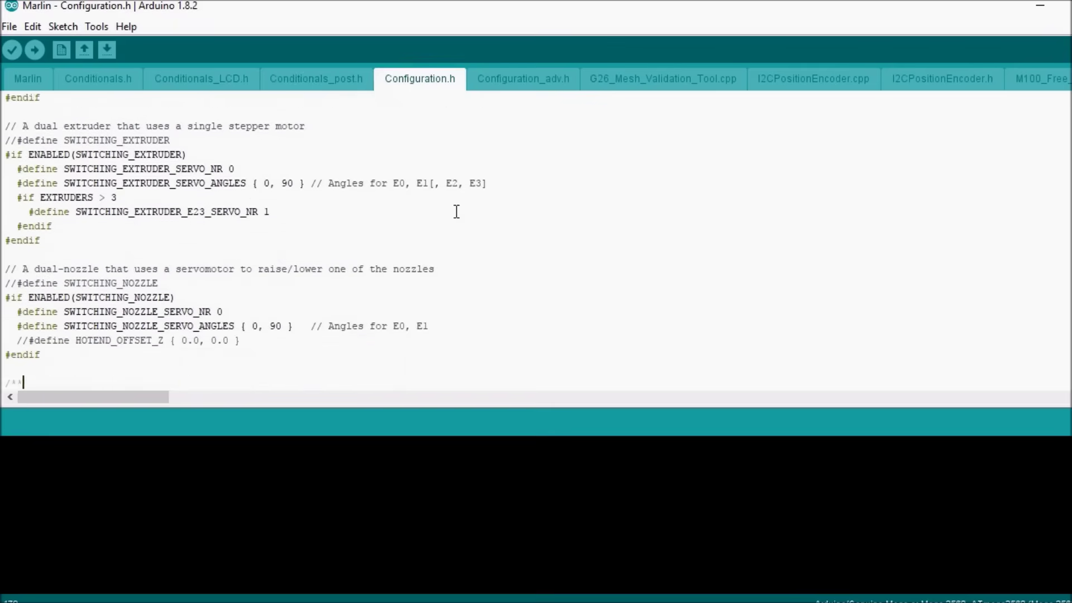
pyautogui.press('Down')
pyautogui.press('Down')
pyautogui.press('Down')
pyautogui.press('Down')
pyautogui.press('Down')
pyautogui.press('Down')
pyautogui.press('Down')
pyautogui.press('Down')
pyautogui.press('Down')
pyautogui.press('Down')
pyautogui.press('Down')
pyautogui.press('Down')
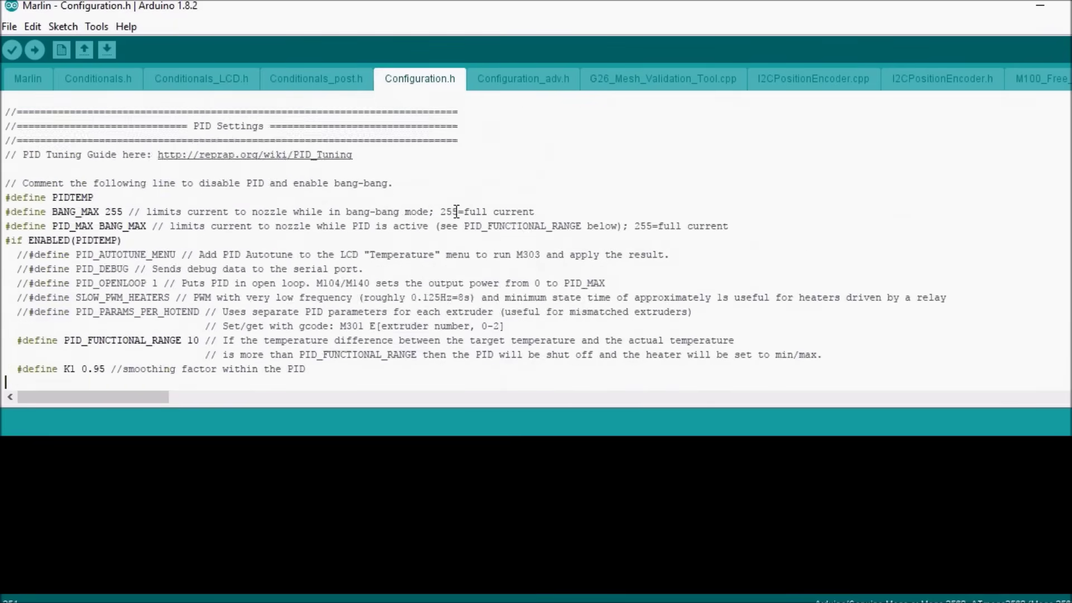
pyautogui.press('Down')
pyautogui.press('Down')
pyautogui.press('Down')
pyautogui.press('Down')
pyautogui.press('Down')
pyautogui.press('Down')
pyautogui.press('Down')
pyautogui.press('Down')
pyautogui.press('Down')
pyautogui.press('Down')
pyautogui.press('Down')
pyautogui.press('Down')
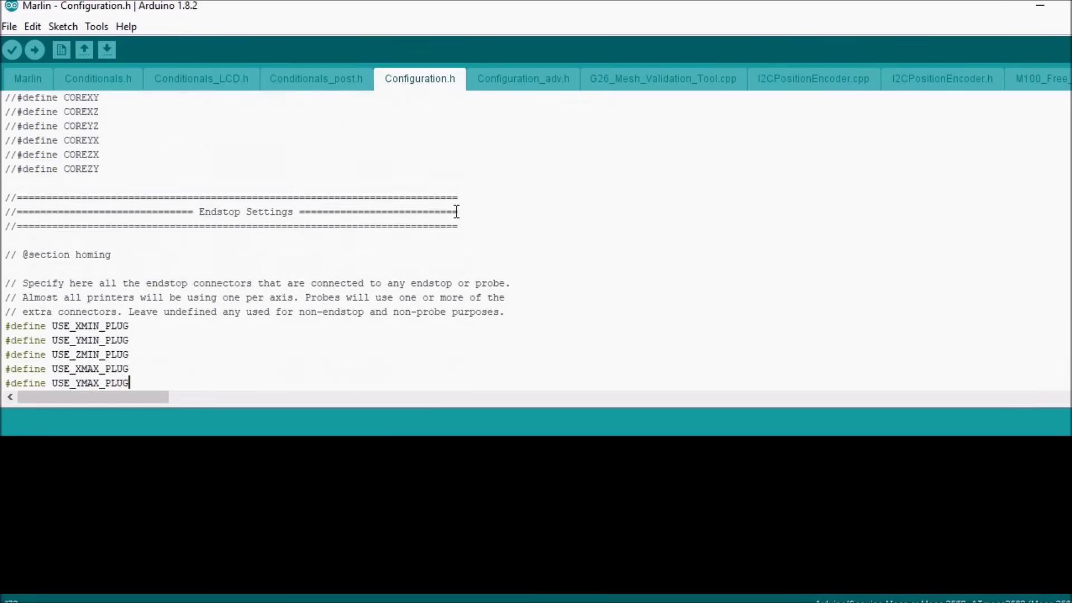
pyautogui.press('Down')
pyautogui.press('Down')
pyautogui.press('Down')
pyautogui.press('Down')
pyautogui.press('Down')
pyautogui.press('Down')
pyautogui.press('Down')
pyautogui.press('Down')
pyautogui.press('Down')
pyautogui.press('Down')
pyautogui.press('Down')
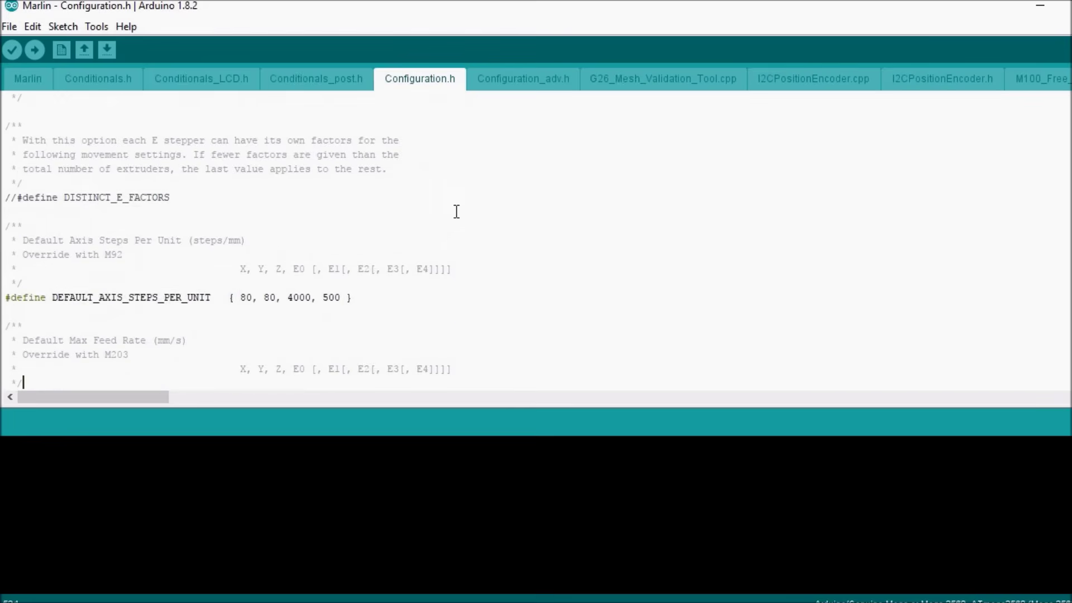
pyautogui.press('Down')
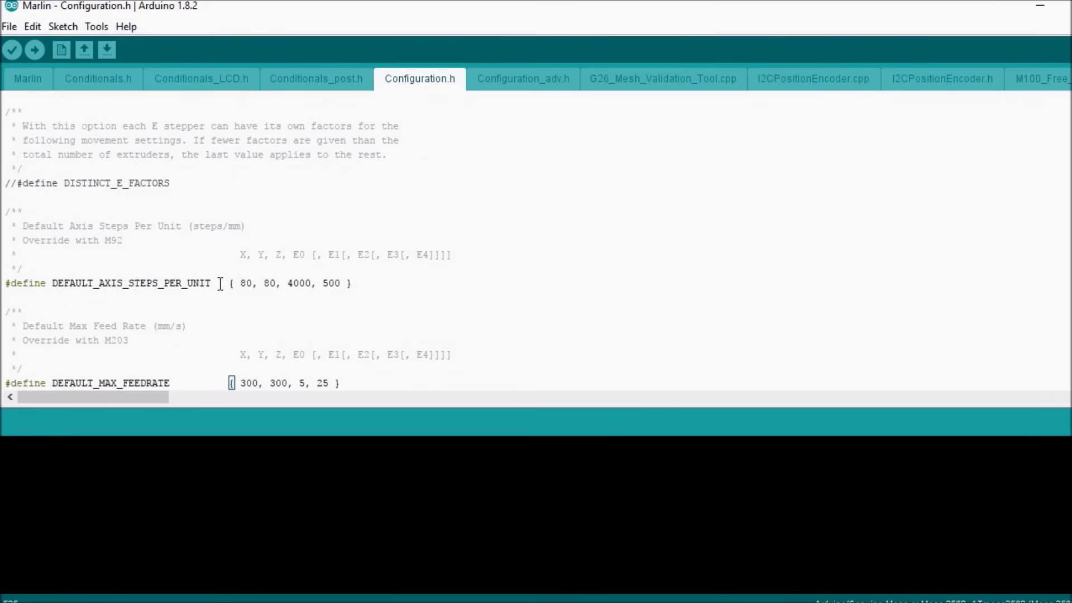
pyautogui.moveTo(218, 283); pyautogui.dragTo(57, 286)
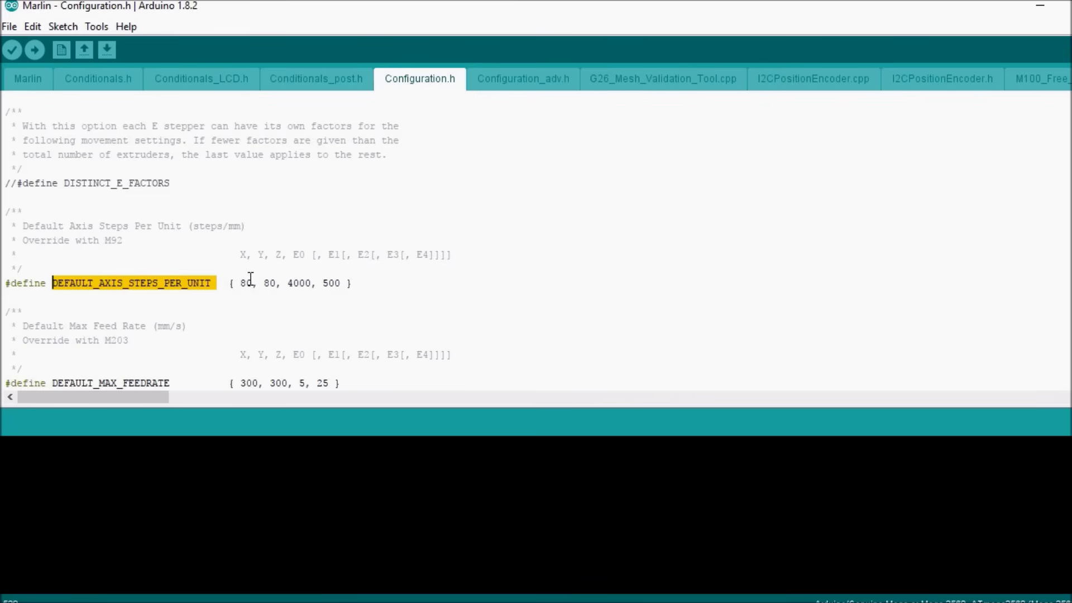
pyautogui.moveTo(241, 255); pyautogui.dragTo(381, 255)
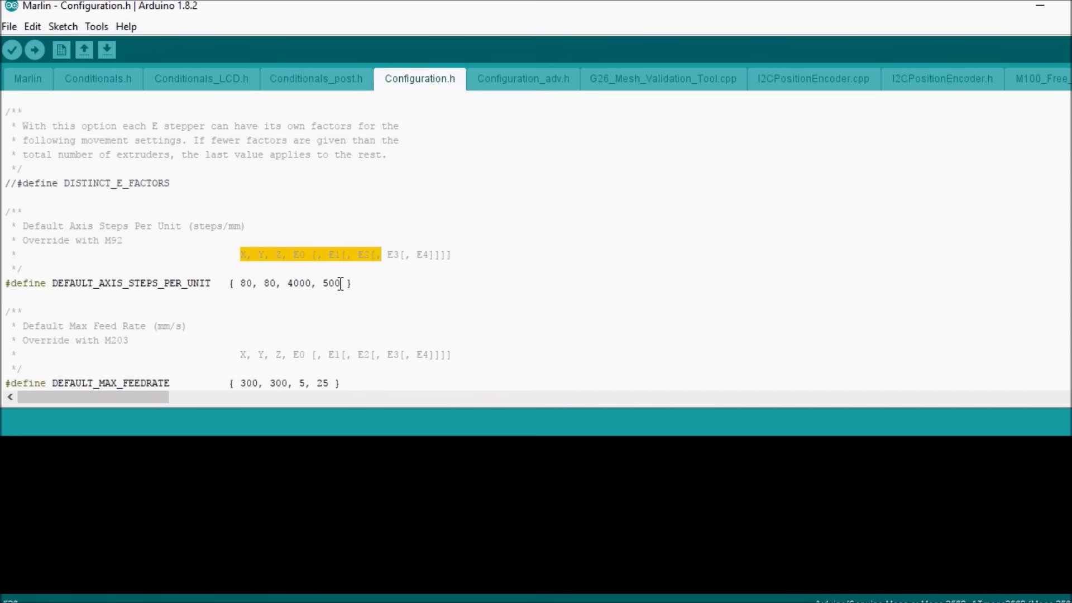
pyautogui.click(388, 254)
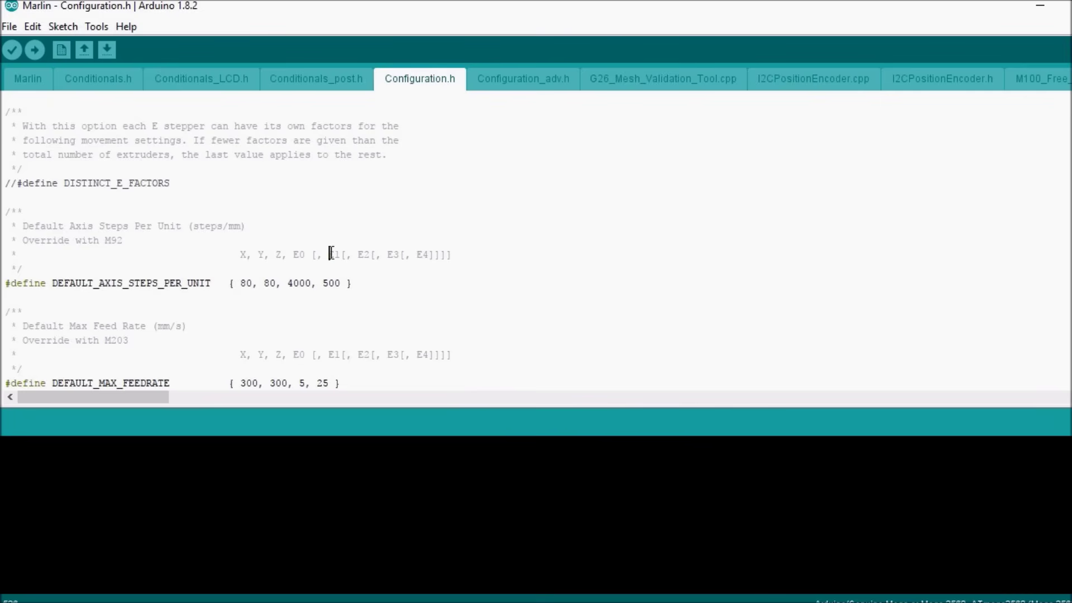
pyautogui.moveTo(329, 255)
pyautogui.mouseDown()
pyautogui.moveTo(353, 255)
pyautogui.moveTo(306, 254)
pyautogui.moveTo(364, 255)
pyautogui.moveTo(434, 235)
pyautogui.mouseUp()
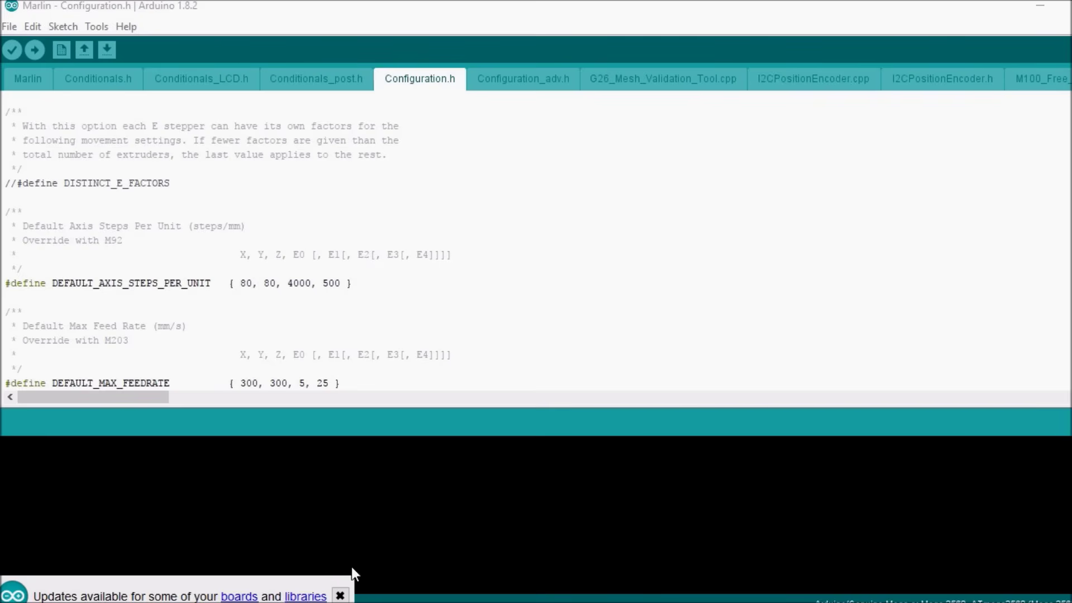
# - Dismiss the update notice, confirm Board/Processor/Port, and upload the unchanged Marlin firmware to the Mega 2560
pyautogui.click(340, 596)
pyautogui.click(254, 283)
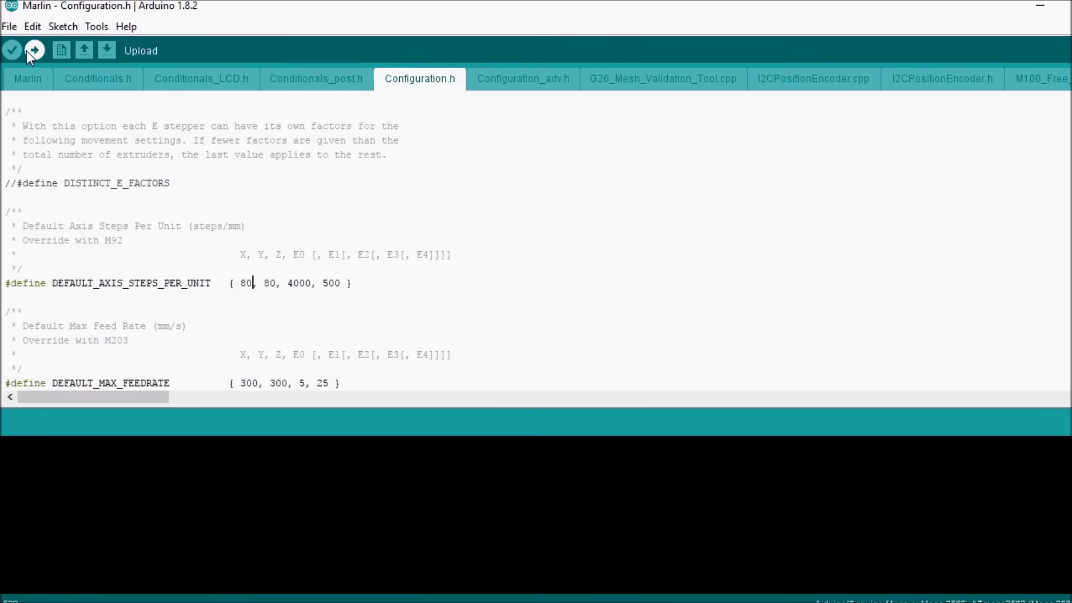
pyautogui.click(97, 28)
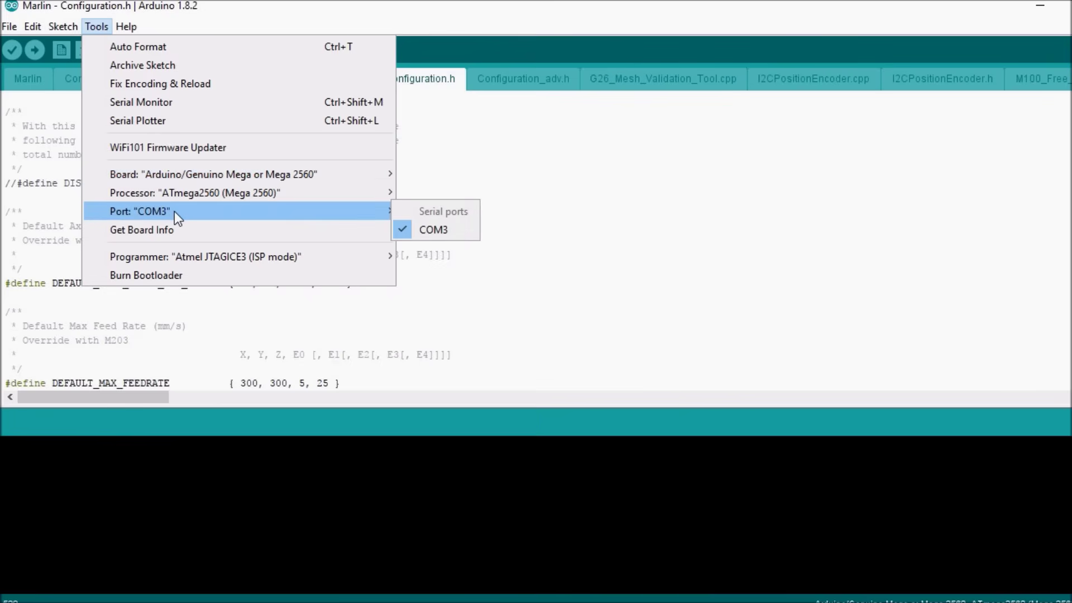
pyautogui.moveTo(195, 193)
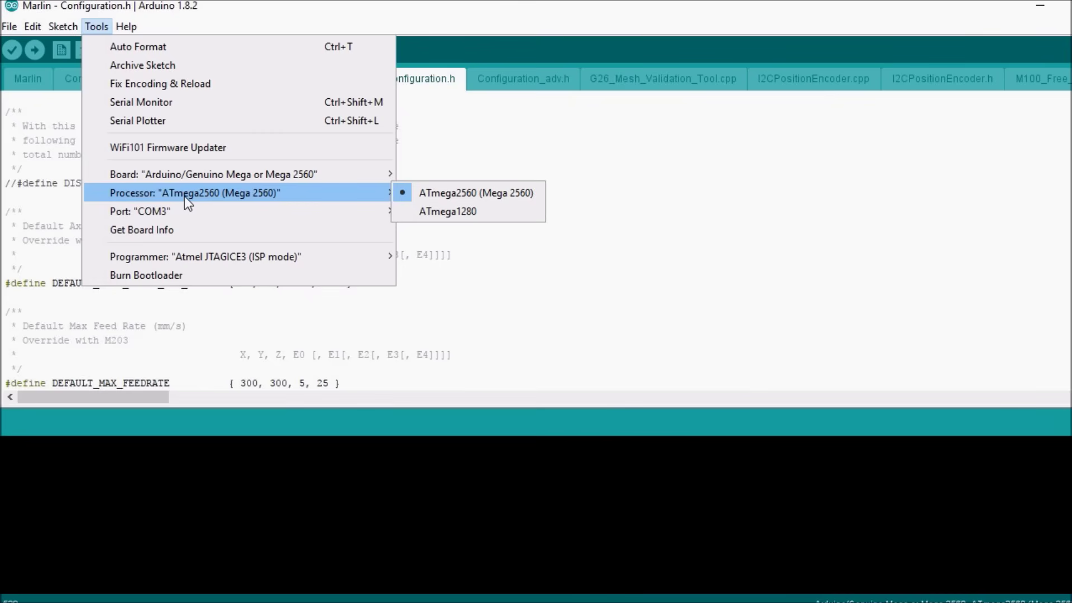
pyautogui.click(687, 318)
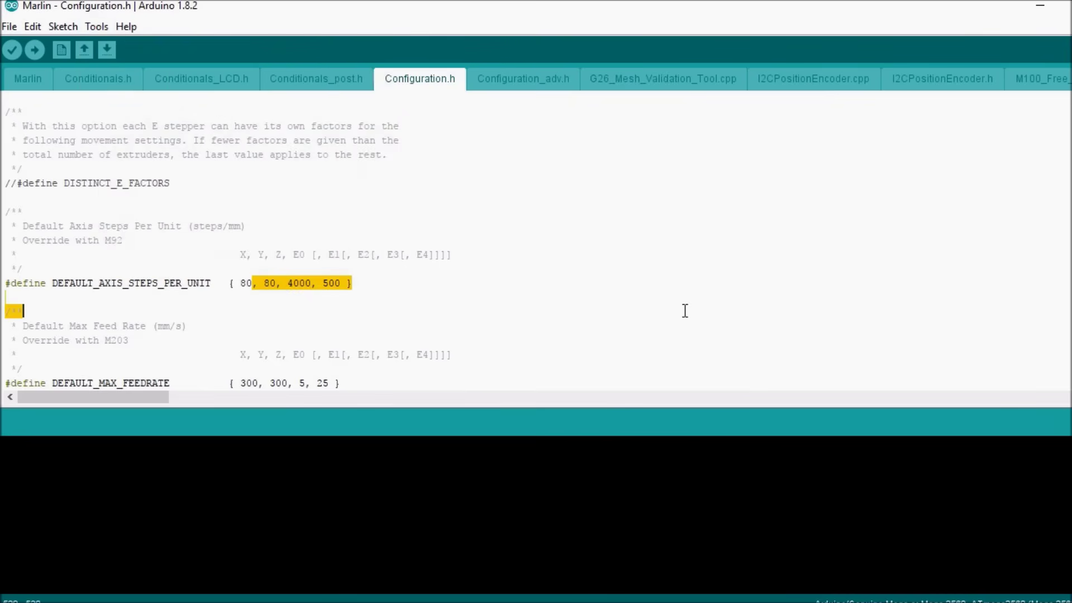
pyautogui.click(33, 52)
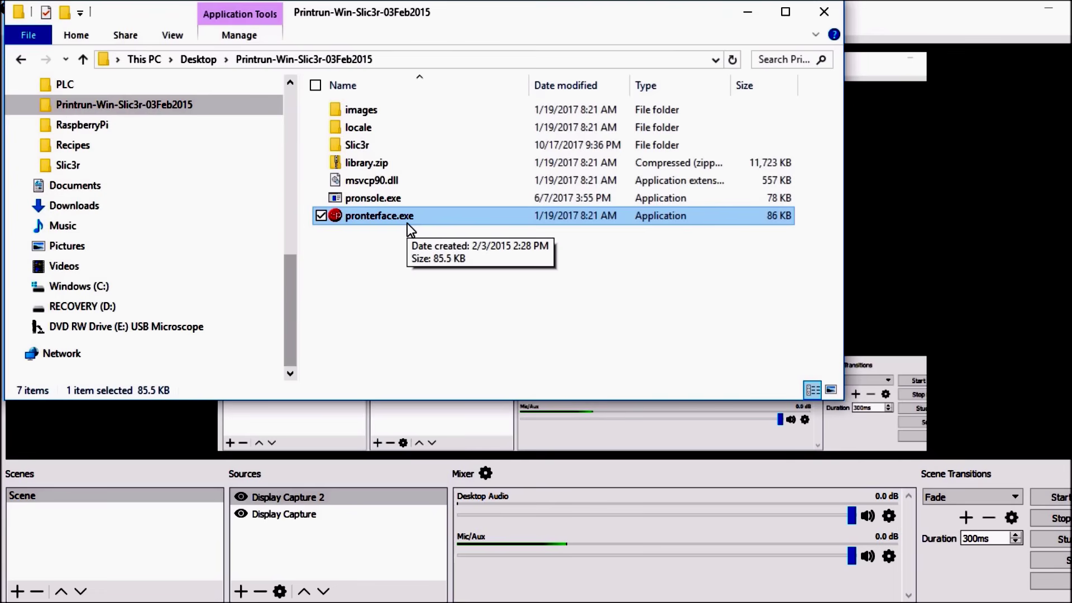
# - Launch pronterface.exe from the Printrun folder on the Desktop
pyautogui.doubleClick(407, 224)
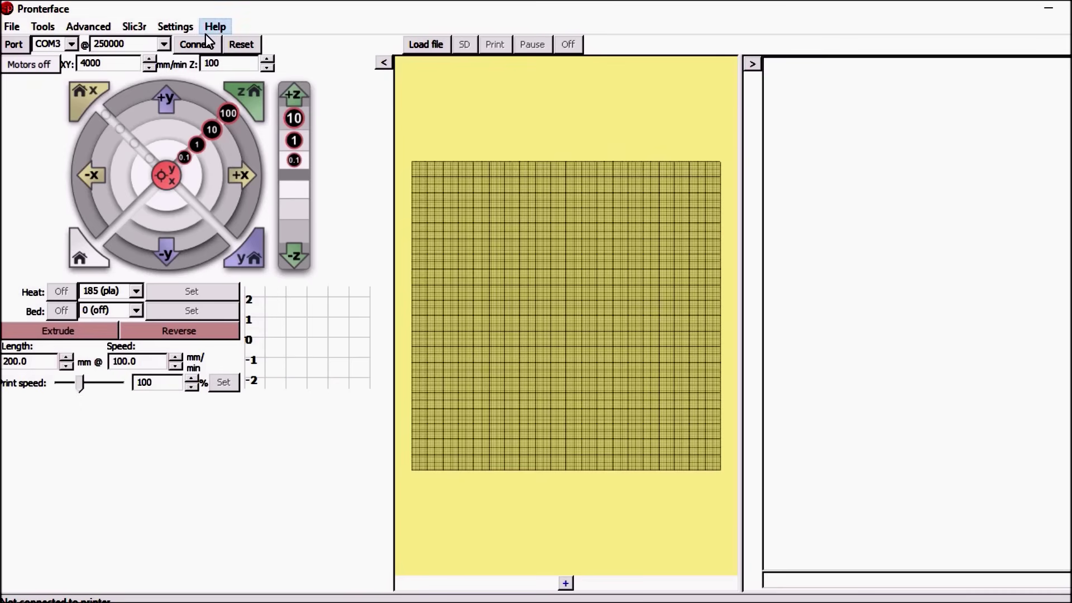
# - Connect Pronterface to the printer on COM3 at 250000 baud
pyautogui.click(200, 41)
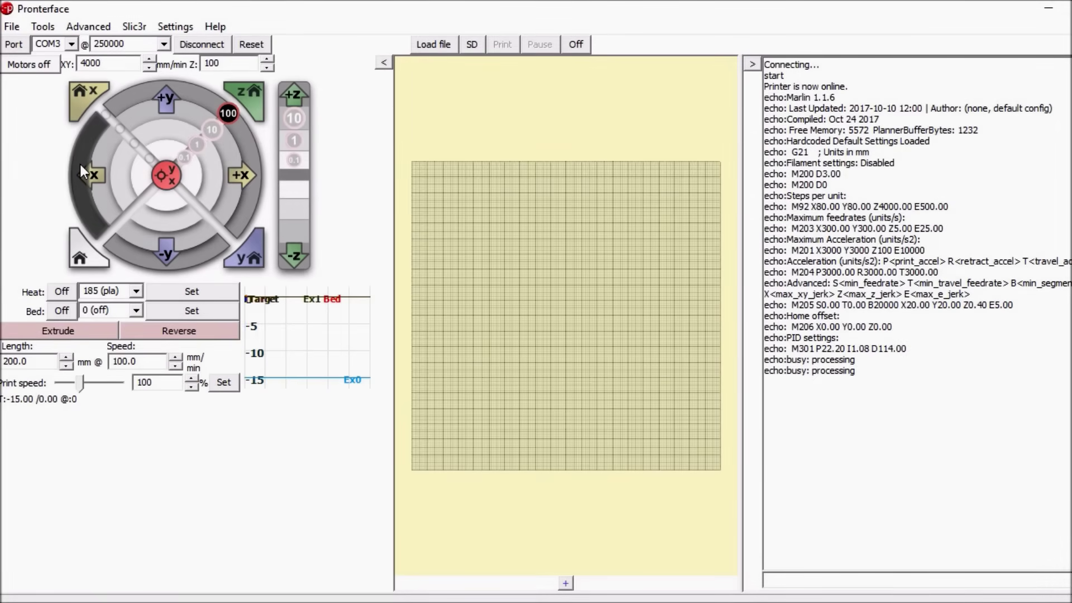
# - Jog the X axis -100 mm using the jog wheel
pyautogui.click(79, 164)
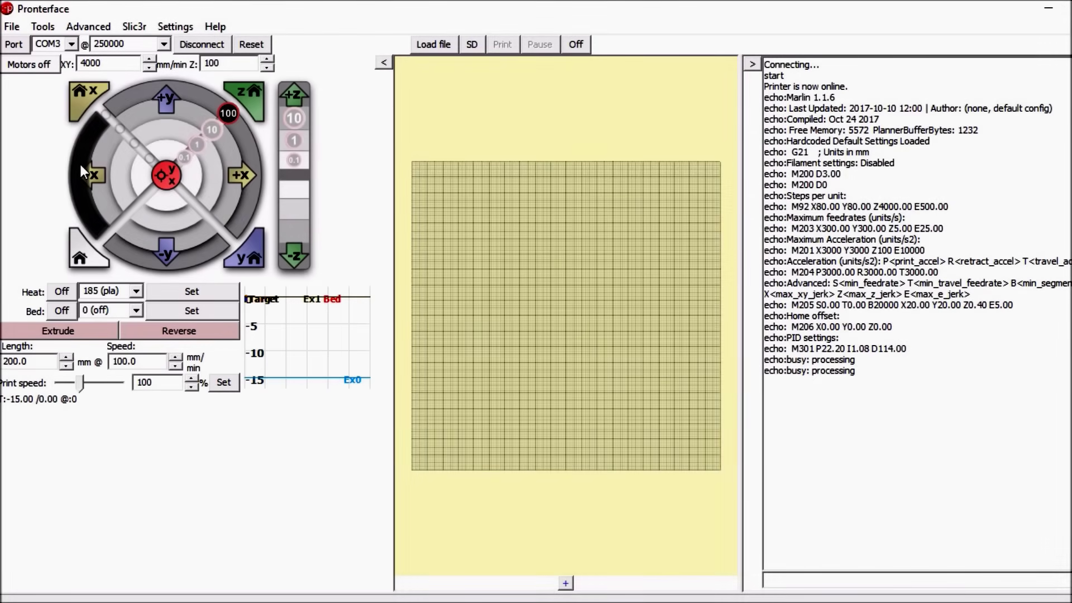